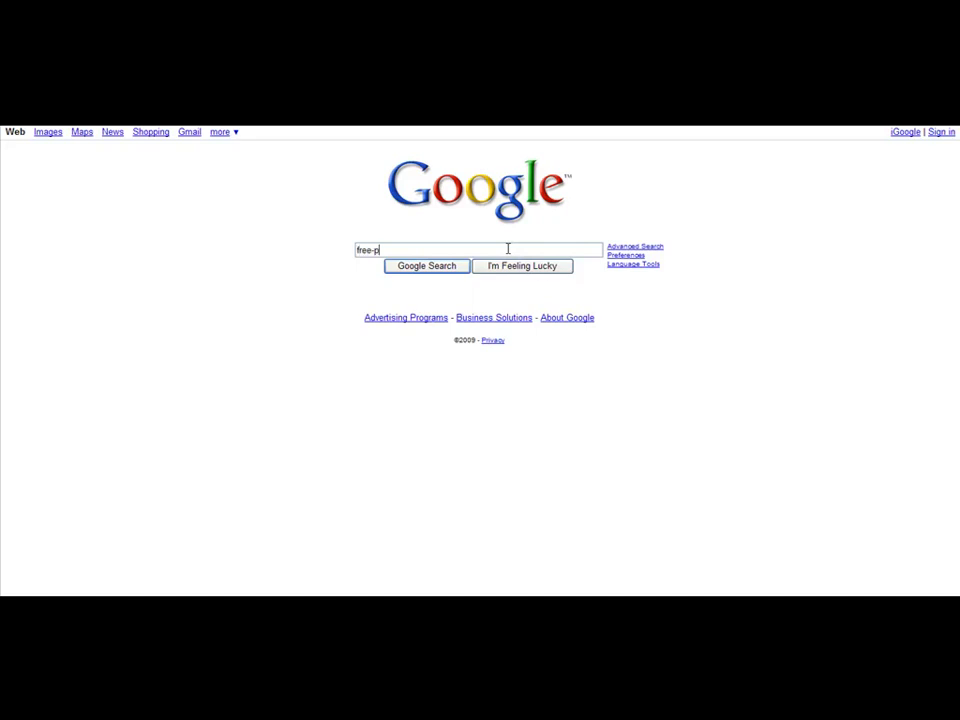
- Search Google for free-press-release.com and open the Free Press Release site result
text(ress-release)
text(.com)
key(Return)
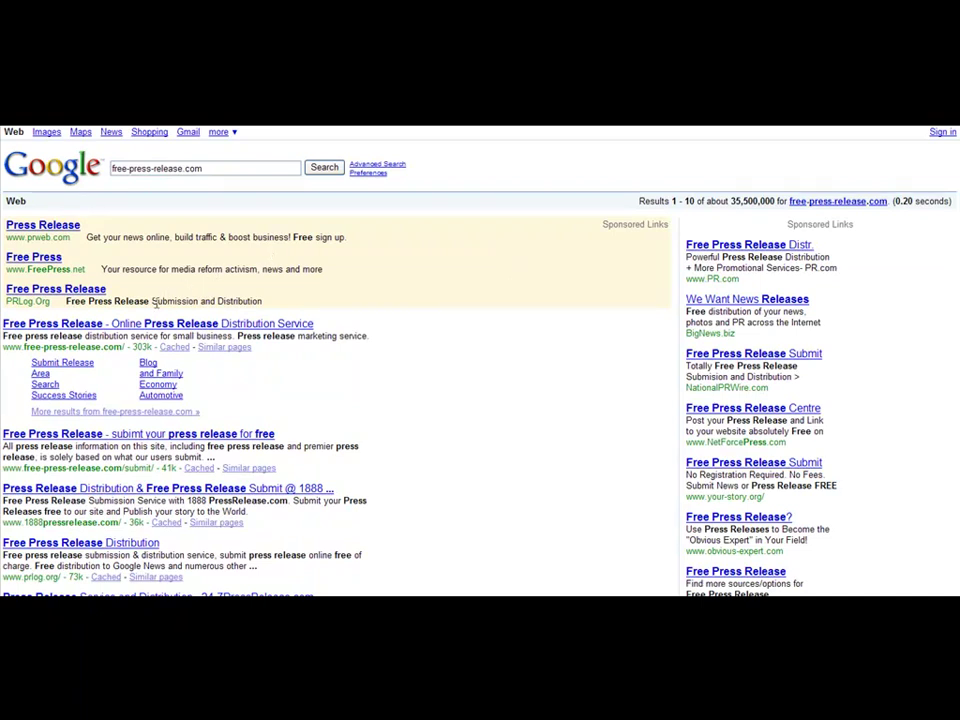
click(140, 324)
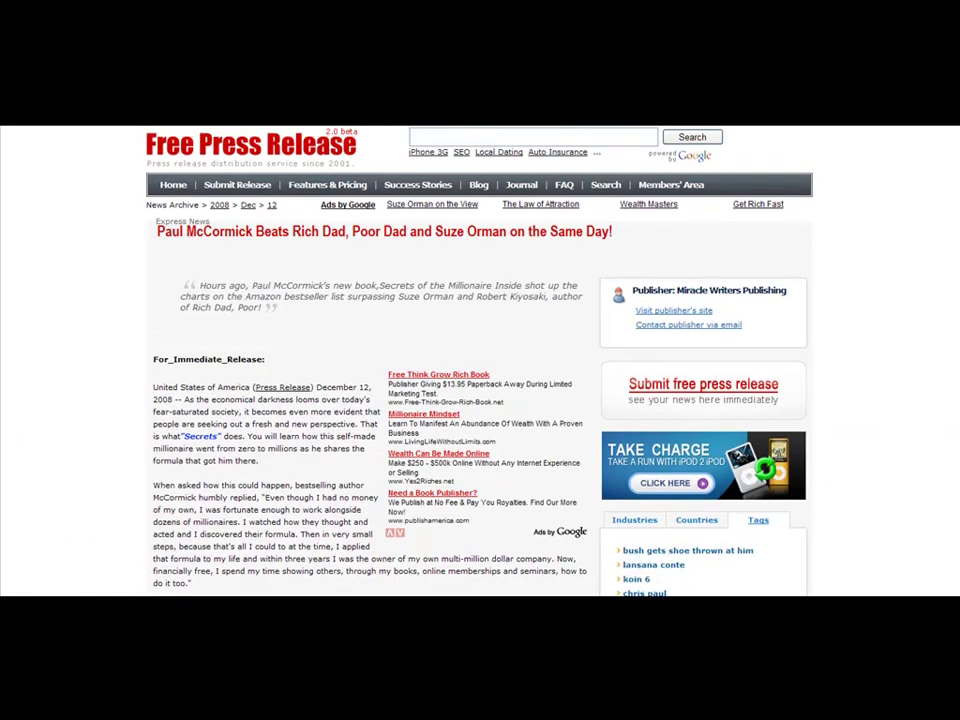
- Skim the open press release, briefly selecting part of its first paragraph
scroll(957, 176, down, 1)
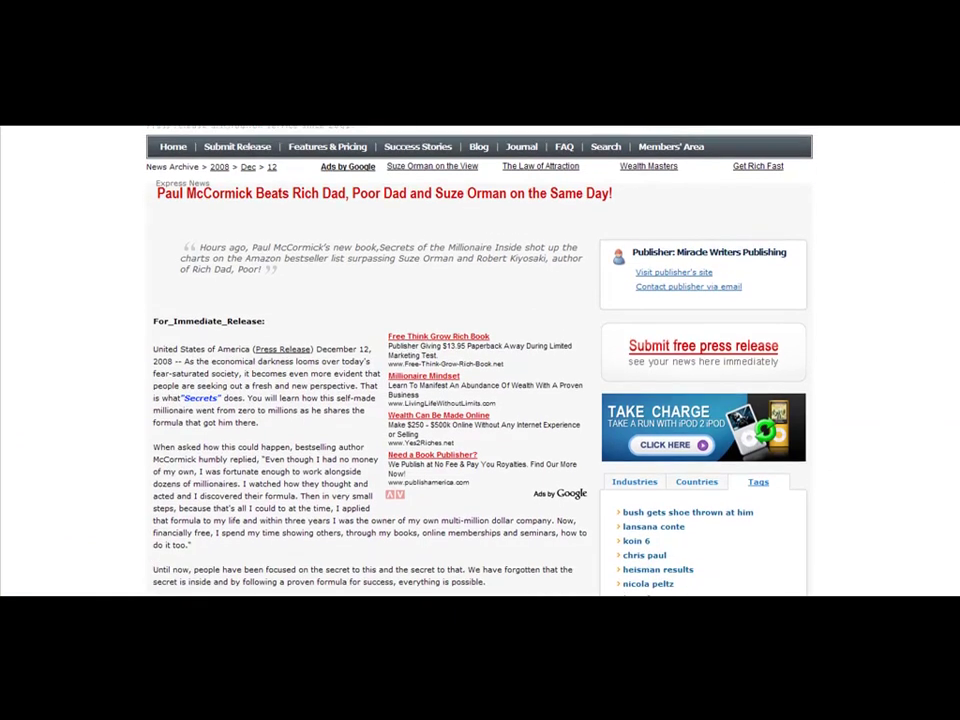
scroll(957, 176, up, 1)
scroll(955, 182, down, 1)
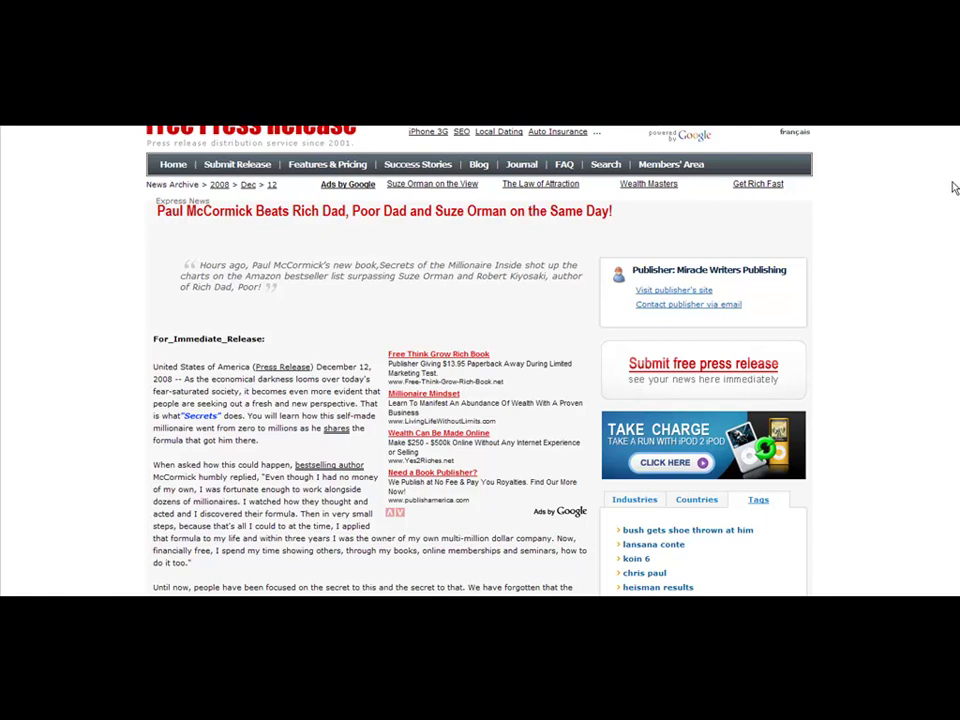
scroll(950, 200, down, 2)
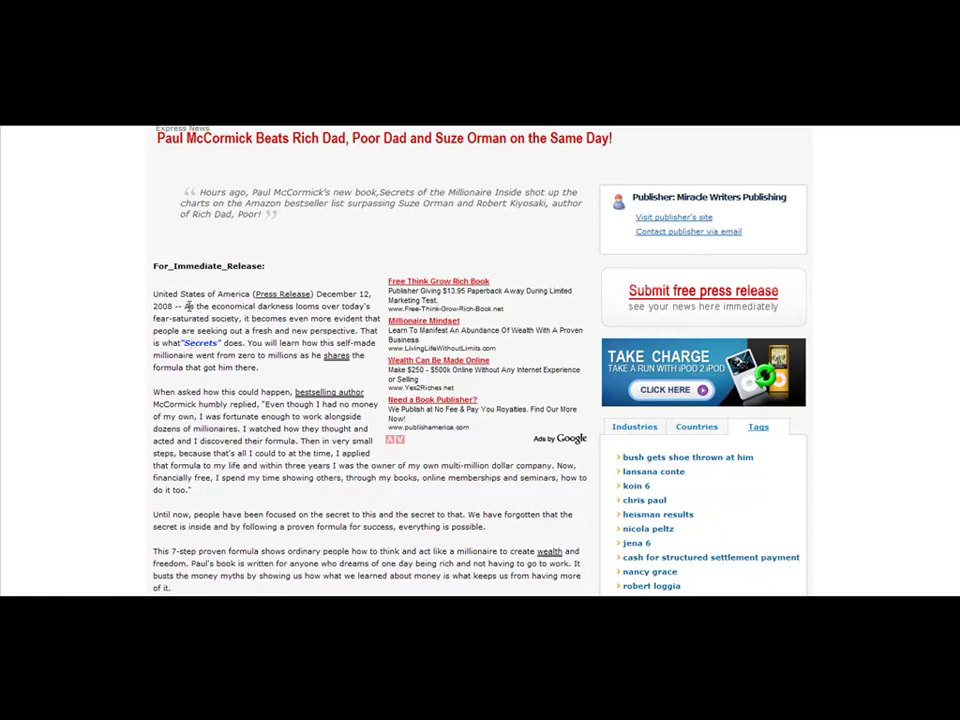
mouse_move(184, 307)
mouse_down()
mouse_move(210, 308)
mouse_move(281, 428)
mouse_move(289, 504)
mouse_up()
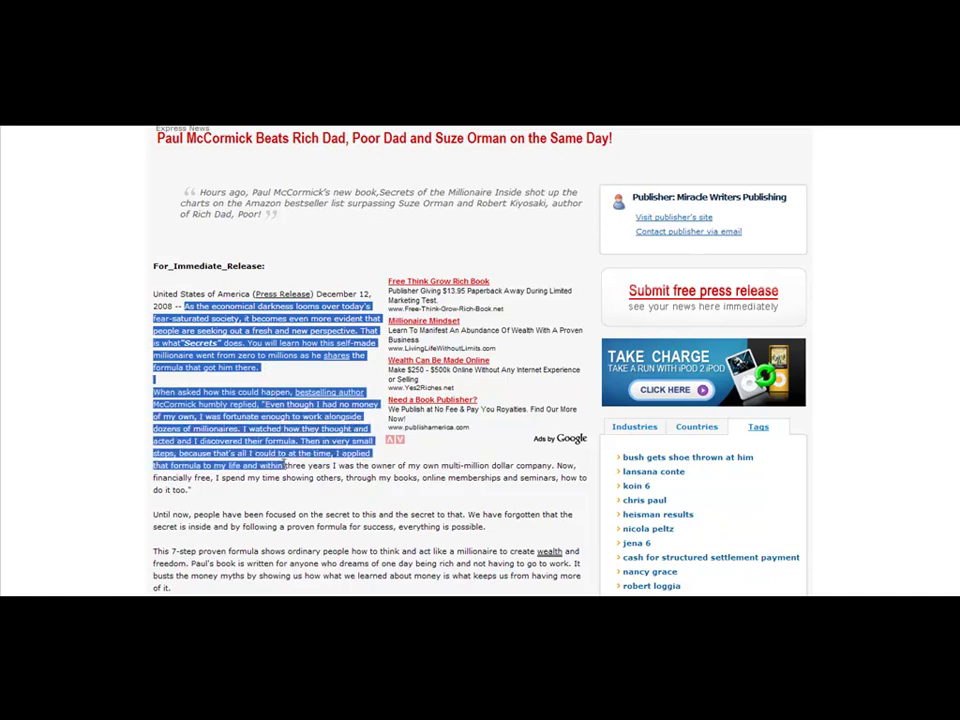
click(308, 452)
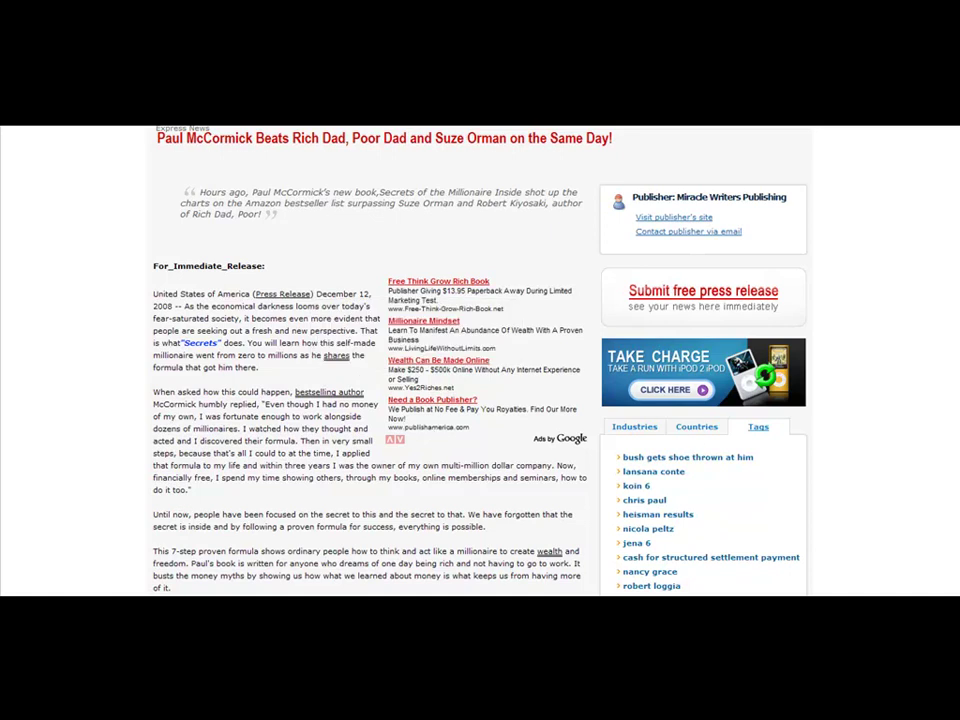
- Read the rest of the article, select the 'Secrets of the Millionaire Inside' paragraph, and scroll back up
scroll(955, 220, down, 3)
scroll(955, 220, down, 2)
scroll(370, 360, down, 1)
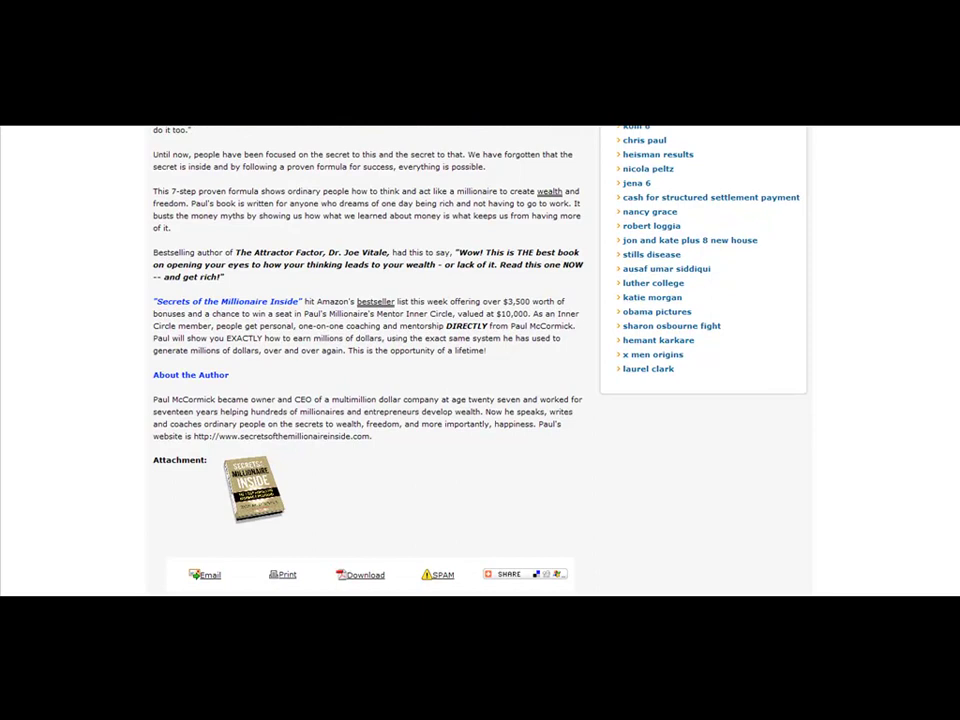
scroll(957, 281, up, 1)
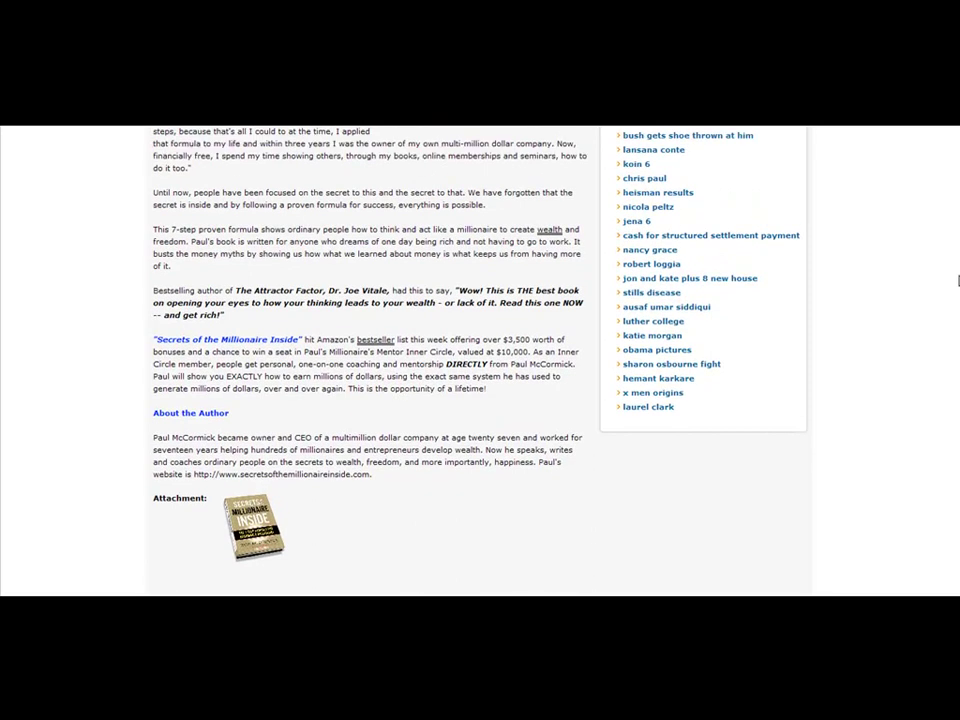
scroll(957, 285, down, 2)
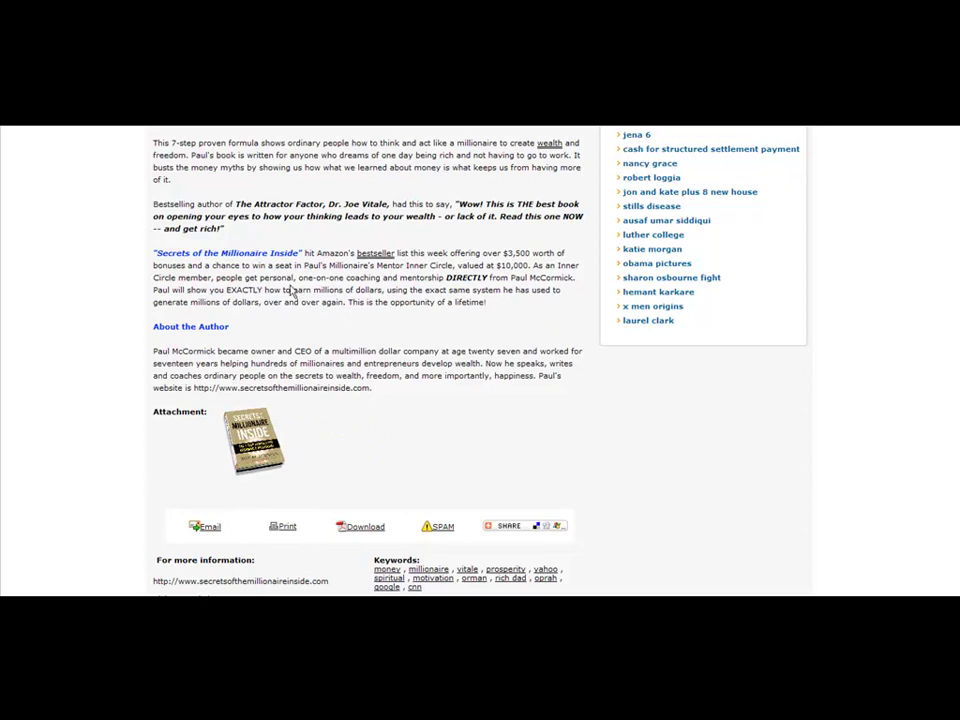
drag(153, 253, 304, 253)
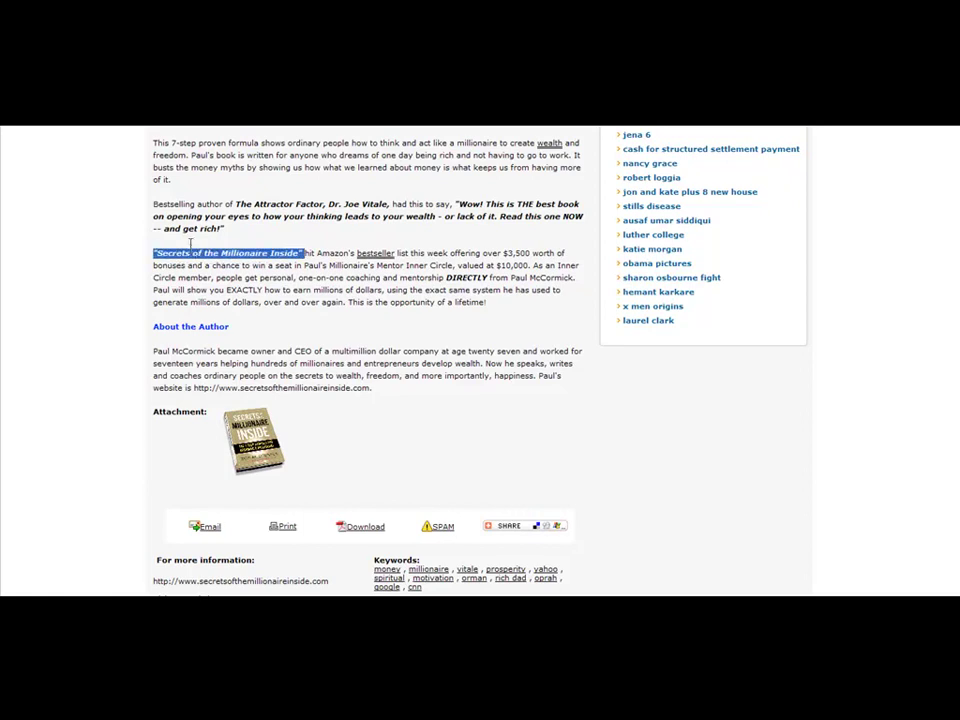
drag(487, 302, 173, 255)
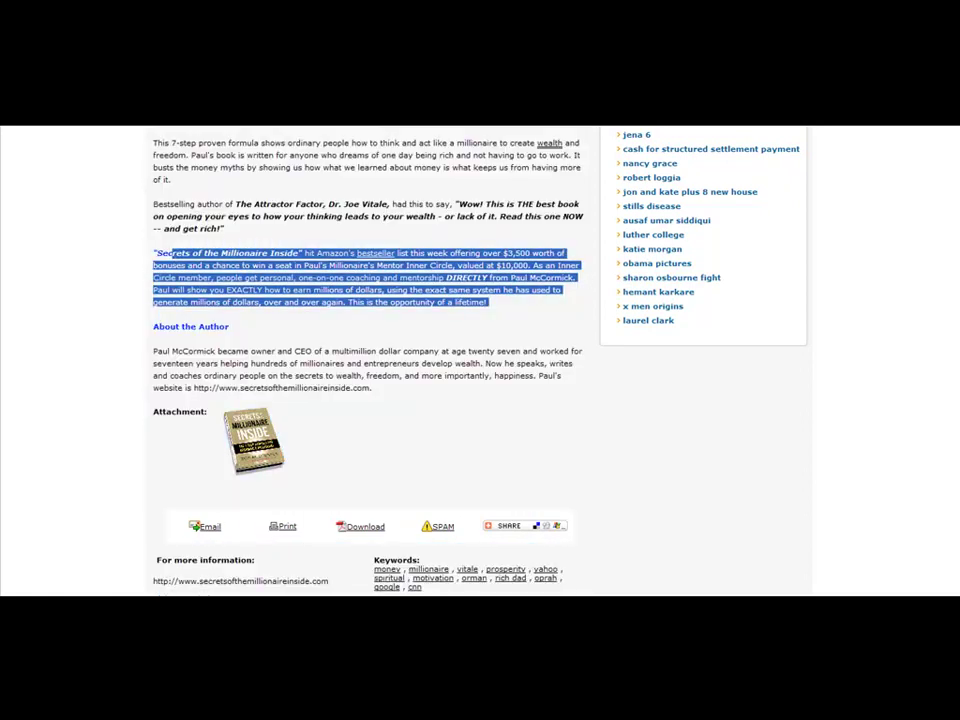
scroll(370, 360, down, 3)
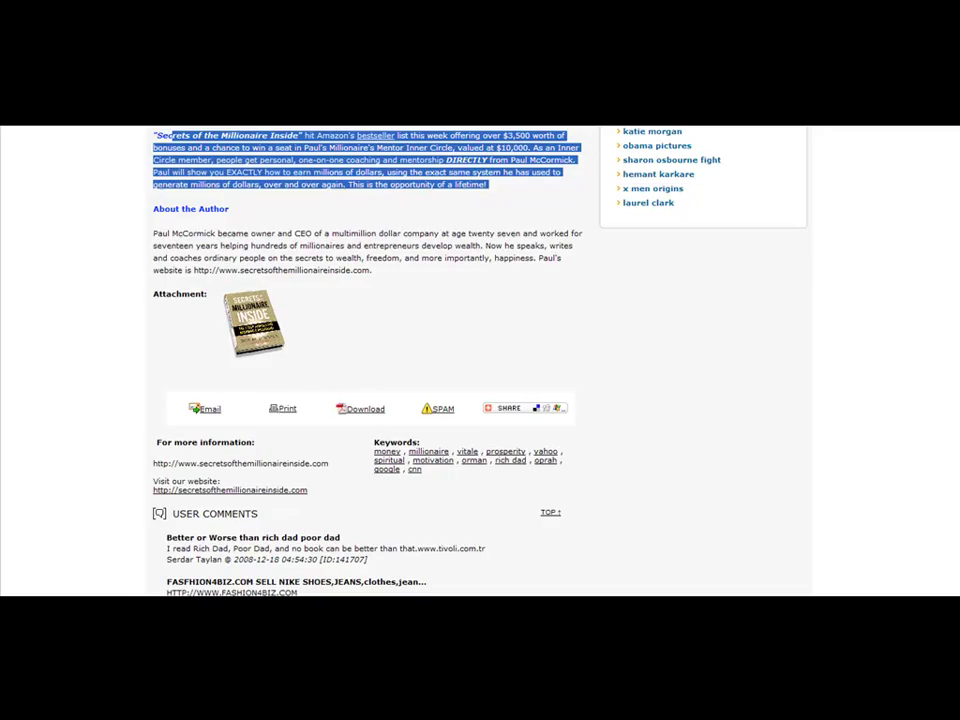
scroll(940, 360, up, 6)
scroll(480, 360, up, 5)
scroll(480, 360, up, 2)
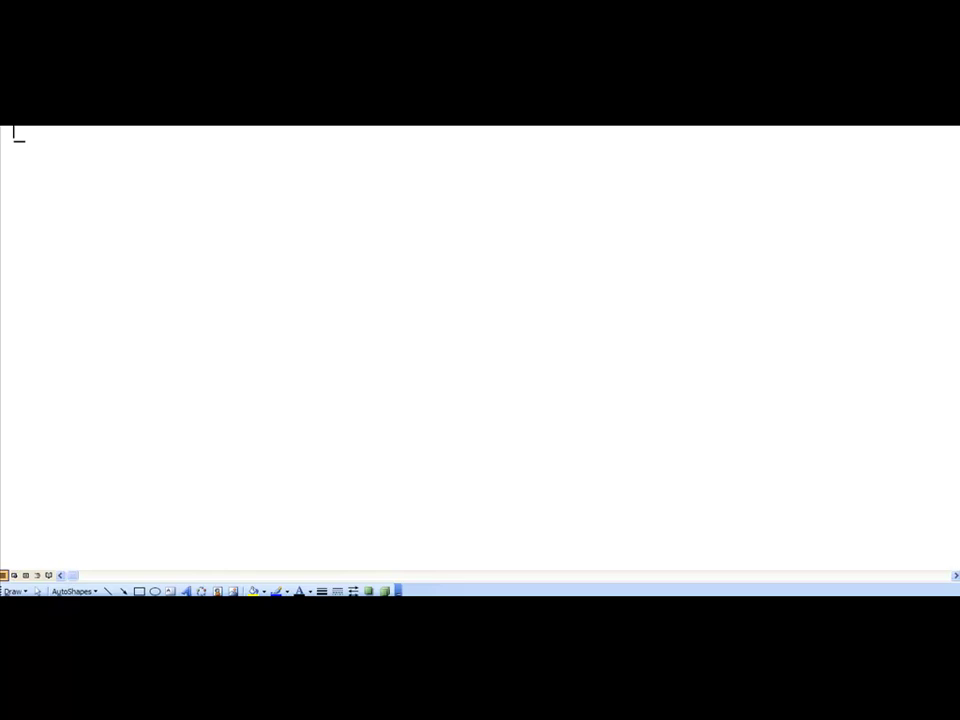
- Add separate Title, Summary and Body lines to the Word draft, then bring up article-1 in Notepad
key(Return)
text(T)
text(itle)
key(Return)
text(Su)
text(mmary)
key(Return)
text(Body)
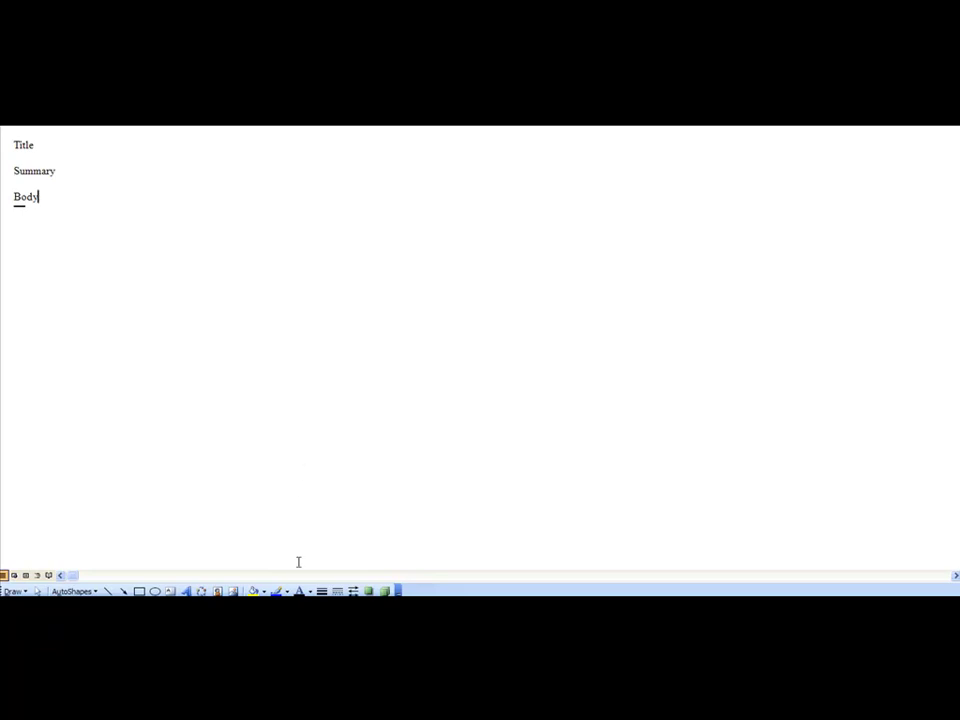
click(328, 594)
click(332, 572)
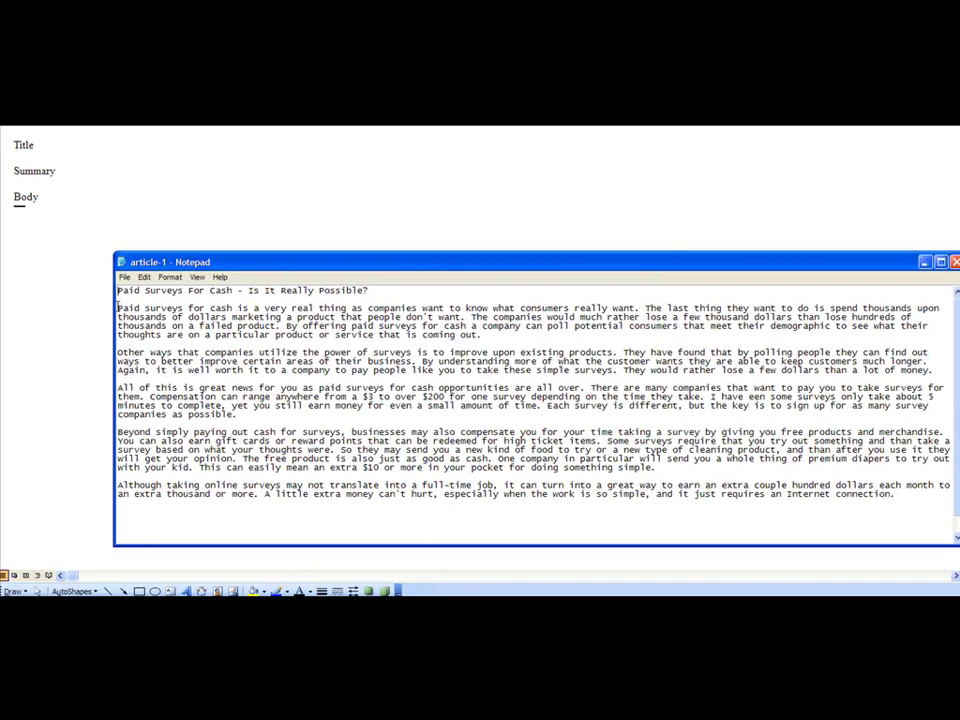
- Paste the survey article's paragraphs, without the headline, from Notepad into Word below Body
drag(117, 308, 906, 494)
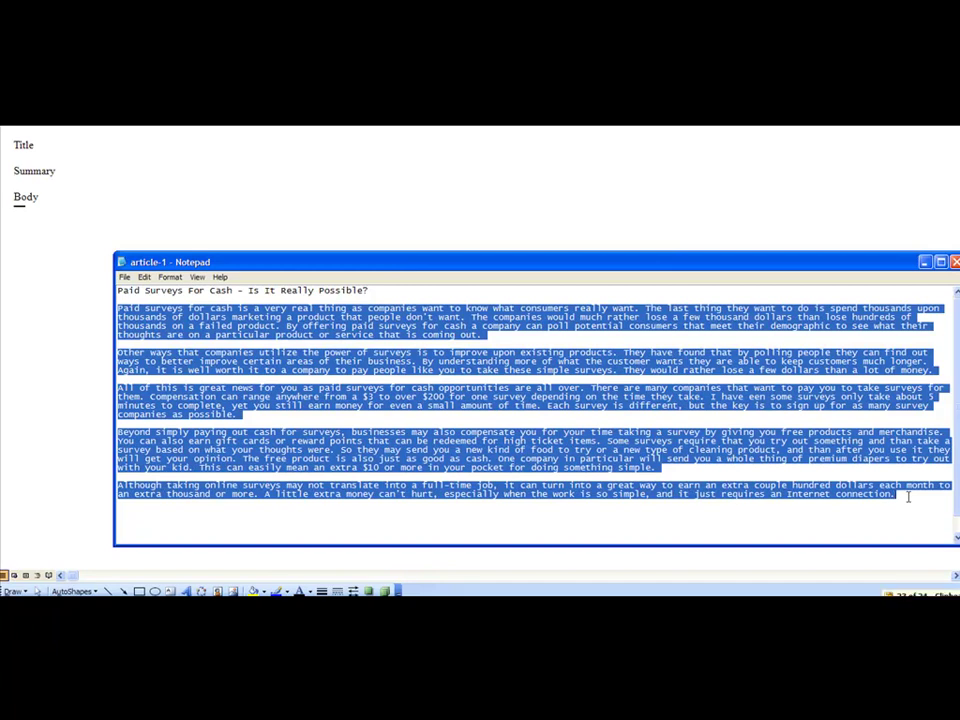
click(201, 212)
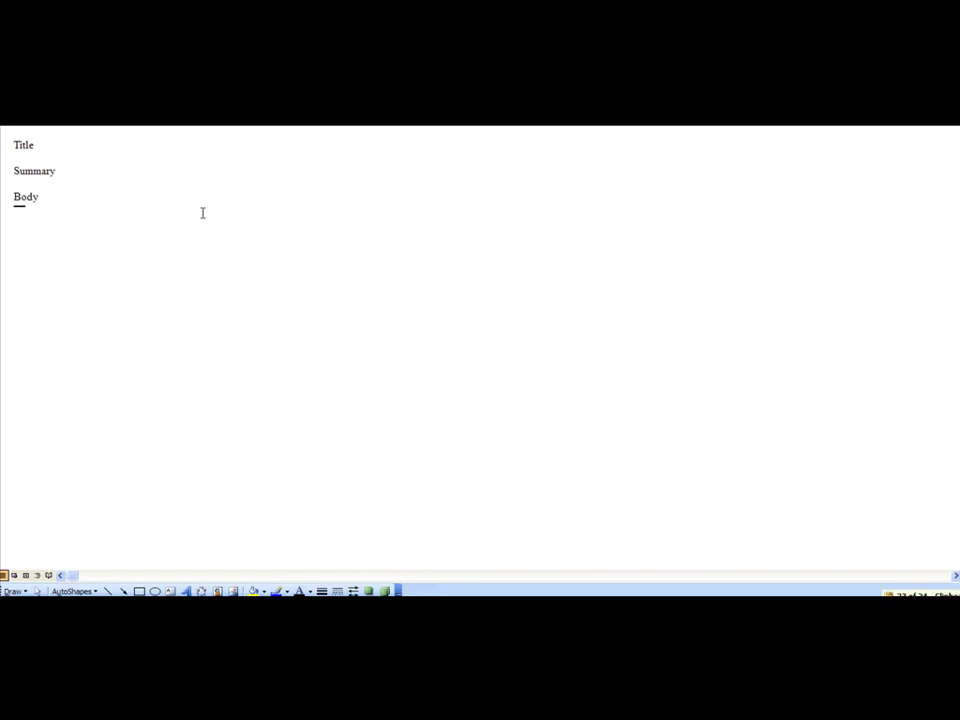
key(ctrl+v)
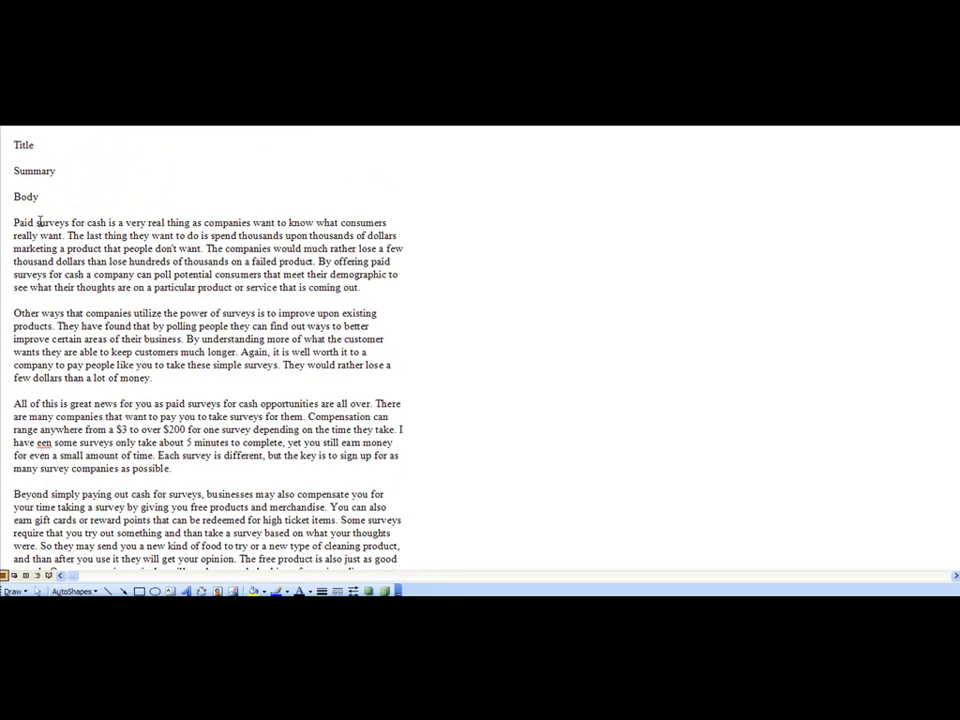
click(51, 193)
click(48, 145)
- Replace the first draft headline with 'Review of Fat Loss 4 Idiots Brings Up Interesting Findings'
text(Josh)
text(ua Gregory)
text( Announce)
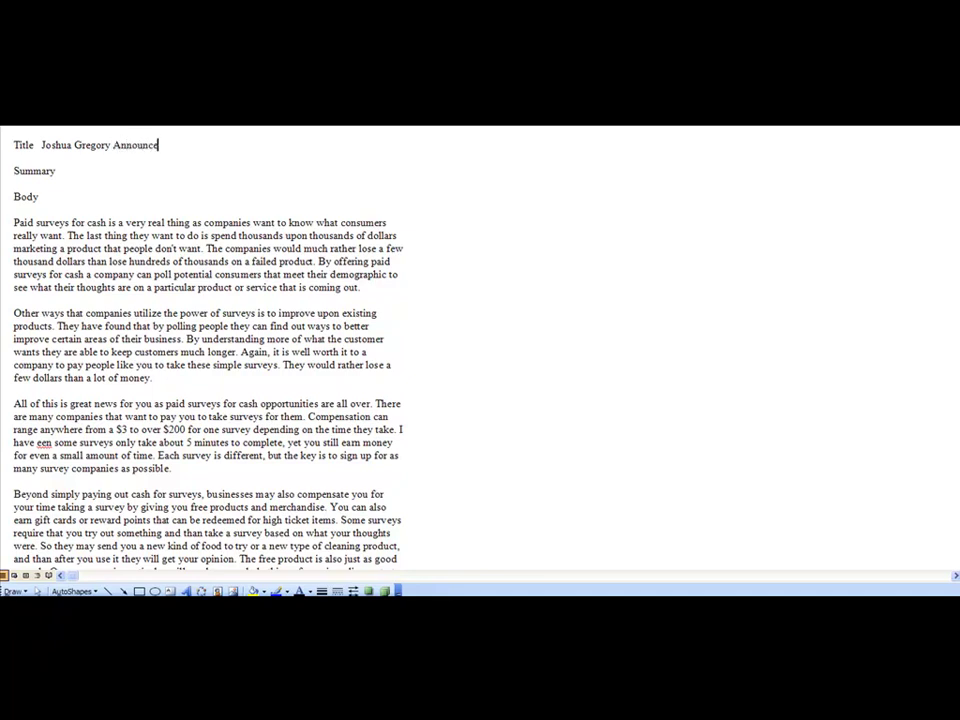
text(s Review of)
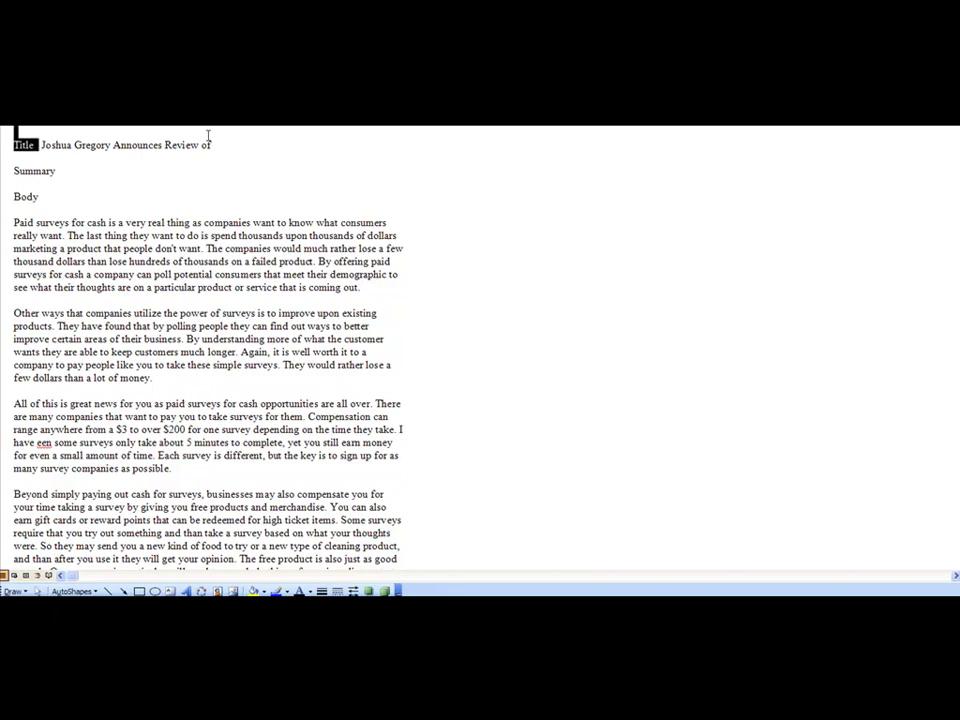
drag(41, 144, 226, 143)
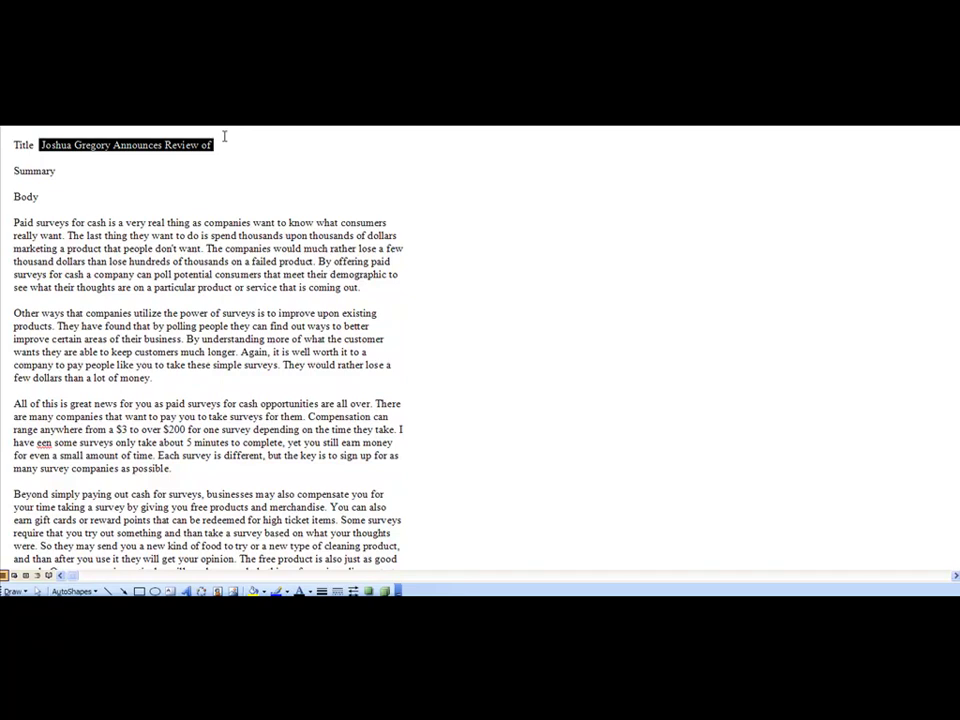
text(Review)
key(BackSpace)
key(BackSpace)
key(BackSpace)
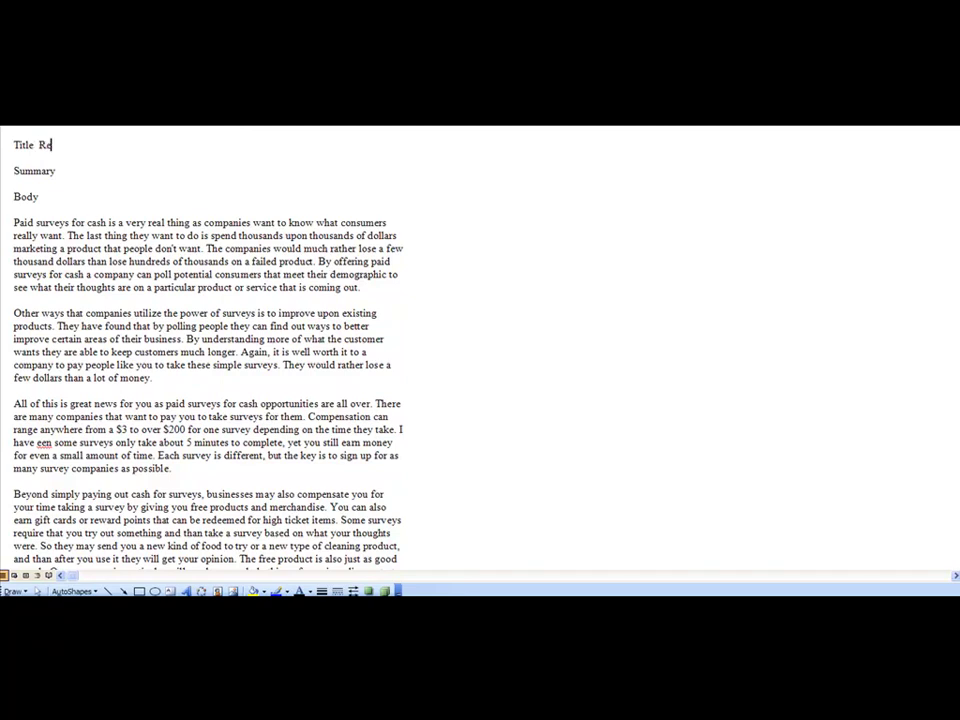
key(BackSpace)
text(Re)
text(view)
text( of)
text( We)
key(BackSpace)
key(BackSpace)
text(Fat L)
text(oss 4 Id)
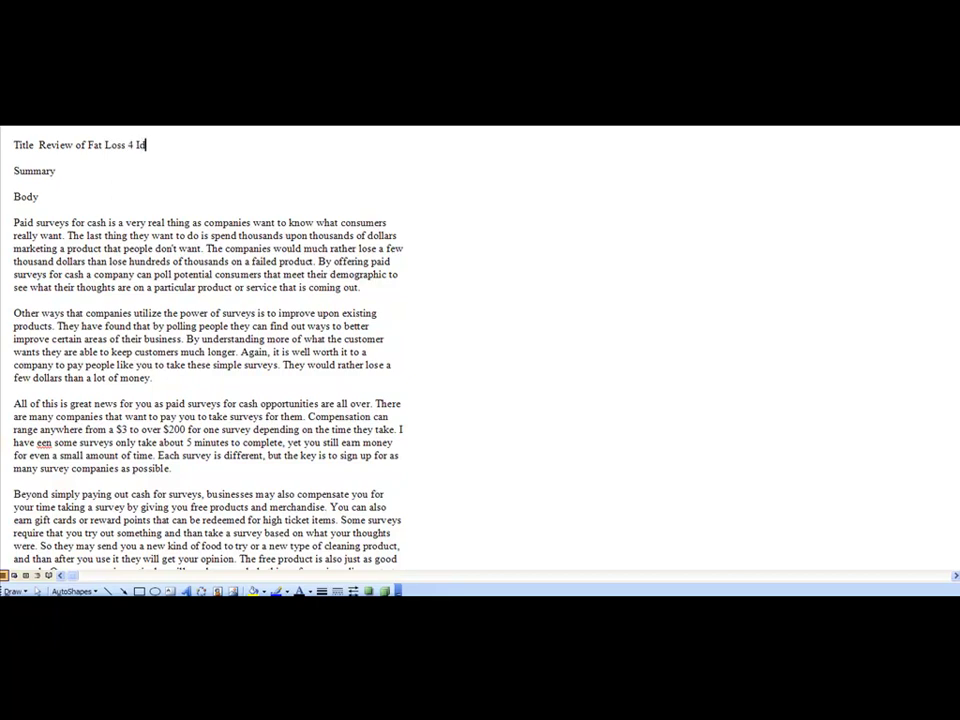
text(iots)
text( Brings Up)
text( Interesting Find)
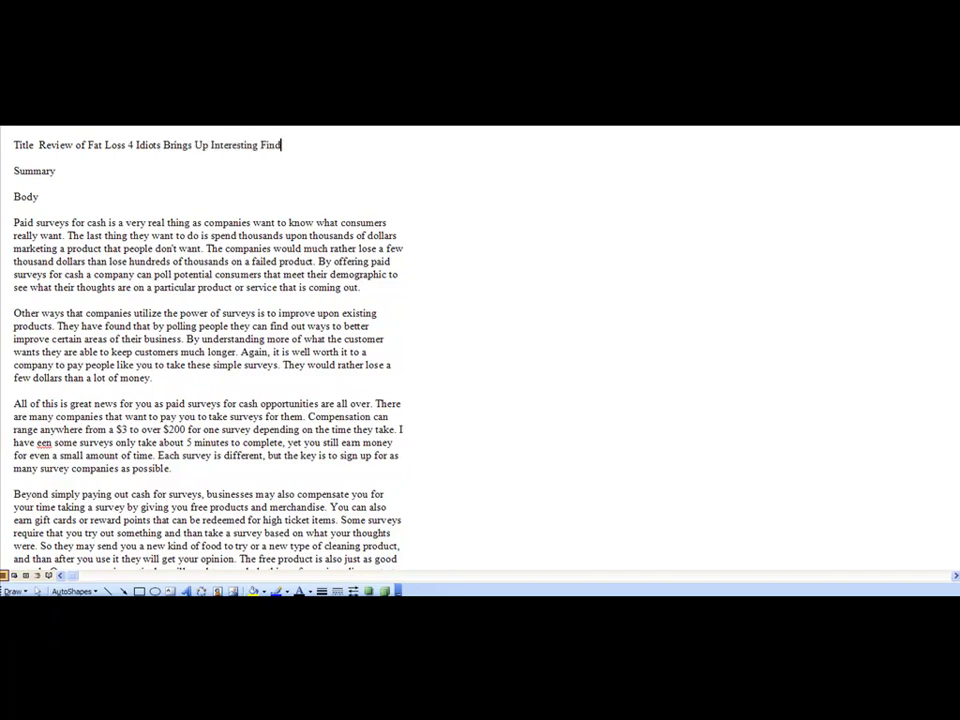
text(ings)
- Delete the old product name from the title, keeping Summary on its own line
drag(14, 145, 205, 133)
drag(105, 145, 358, 152)
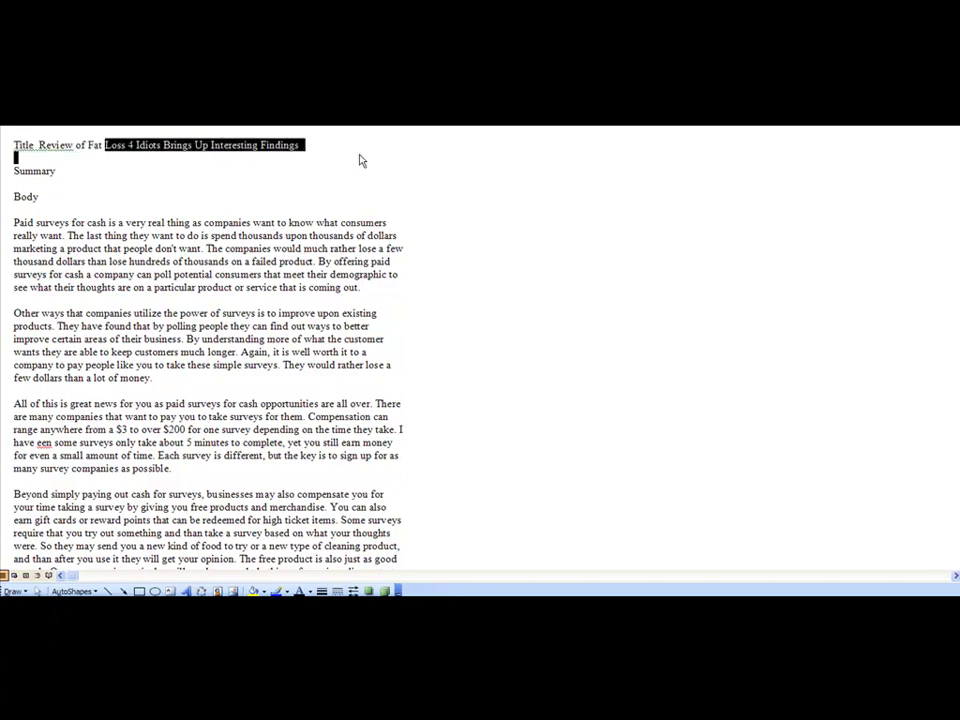
key(BackSpace)
key(BackSpace)
key(BackSpace)
key(BackSpace)
key(Return)
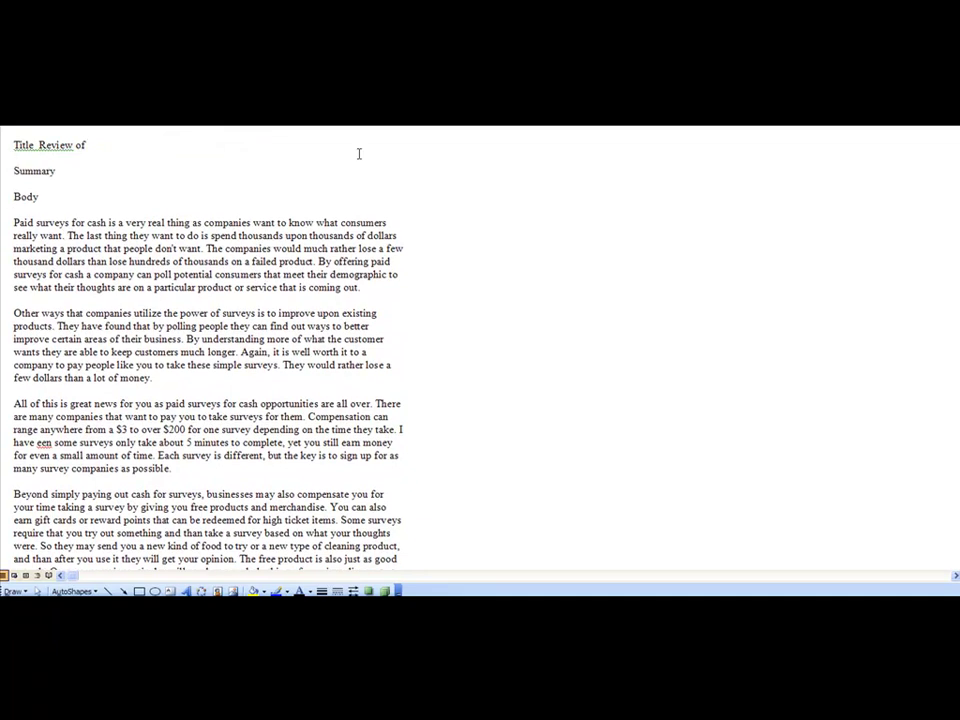
- Complete the title as 'Review of Paid Surveys for Cash System Brings Up Interesting Findings'
text(Six P)
text(ac Ab)
key(BackSpace)
key(BackSpace)
key(BackSpace)
key(BackSpace)
key(BackSpace)
key(BackSpace)
key(BackSpace)
key(BackSpace)
key(BackSpace)
key(BackSpace)
key(BackSpace)
text(Pa)
text(id Surveys fo)
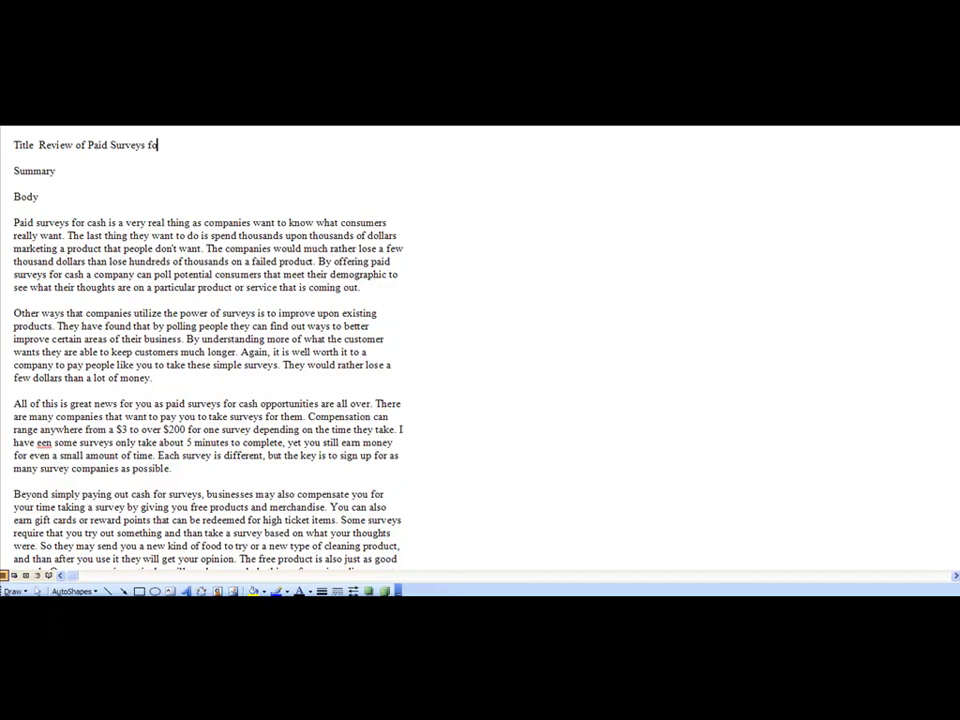
text(r Cash System)
text( Br)
text(ings Up In)
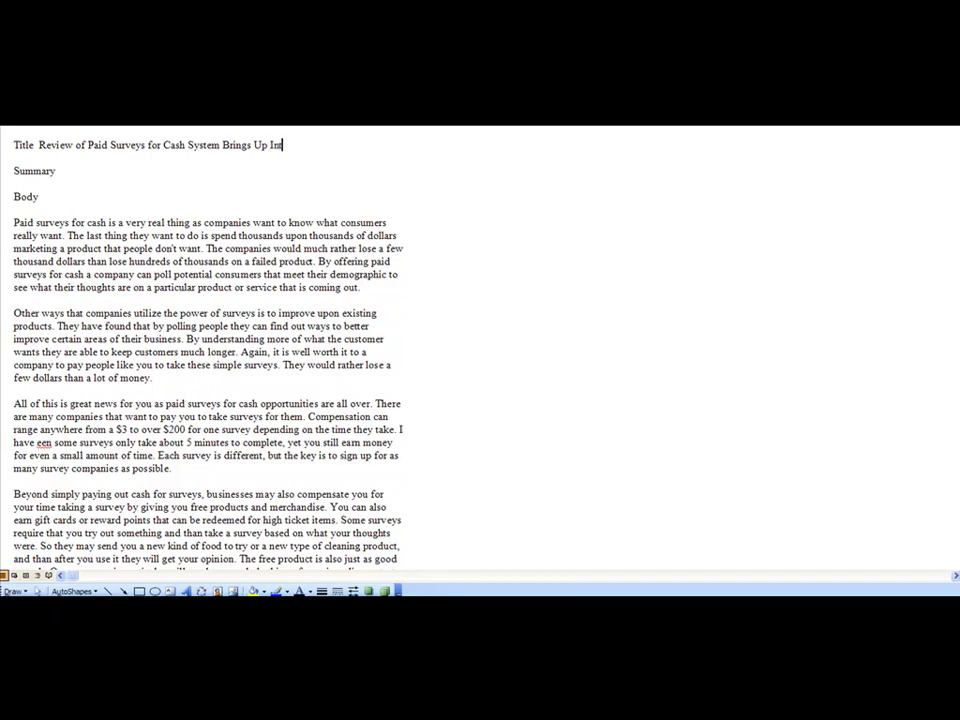
text(tersting Find)
key(BackSpace)
key(BackSpace)
key(BackSpace)
key(BackSpace)
key(BackSpace)
key(BackSpace)
text(esting)
text( Findings)
key(Down)
key(Down)
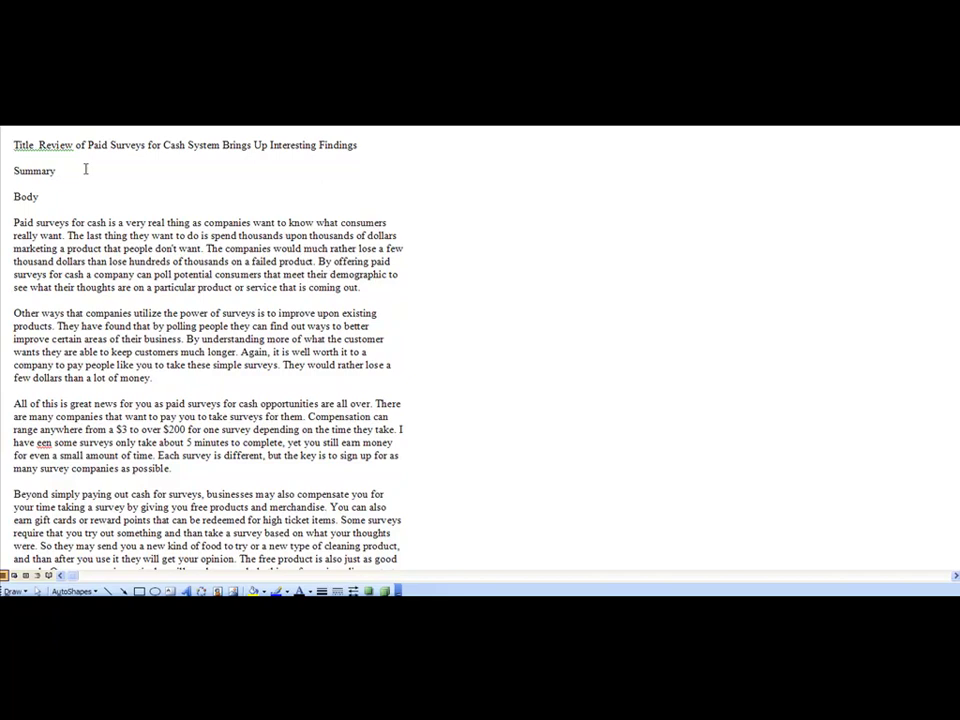
- Write the Summary: 'An Internet product reviewer has recently announced their interesting findings with a paid survey for cash system.'
text(revie)
key(BackSpace)
key(BackSpace)
key(BackSpace)
key(BackSpace)
key(BackSpace)
text(R)
text(e)
key(BackSpace)
key(BackSpace)
text(An)
text( Internet produc)
text(t reviewer )
text(has recently a)
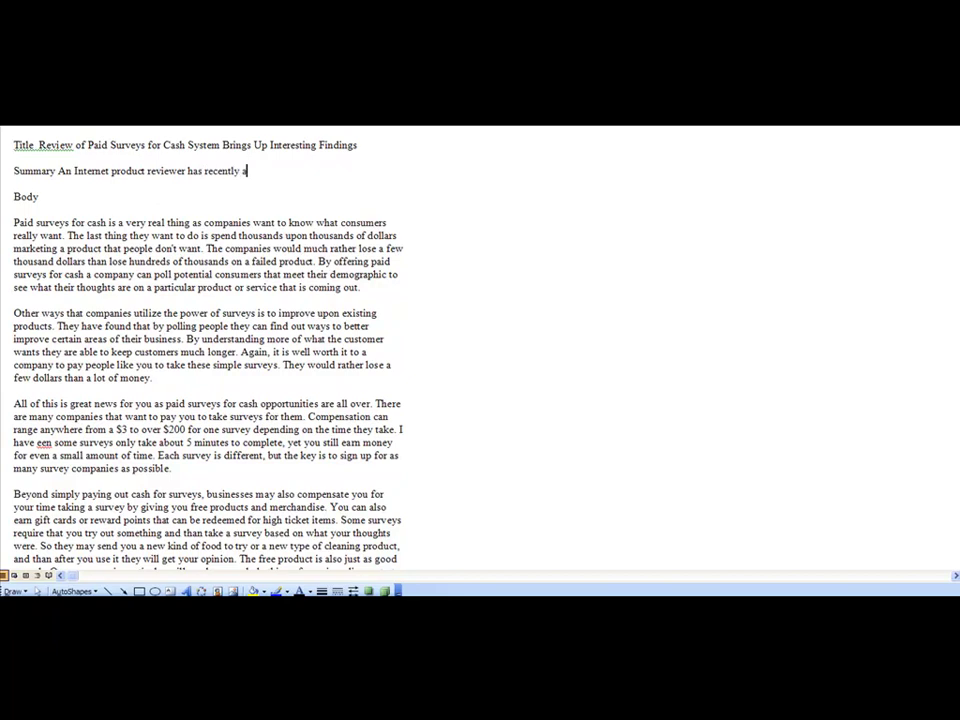
text(nnounced)
text( thi)
text(ir interesting fi)
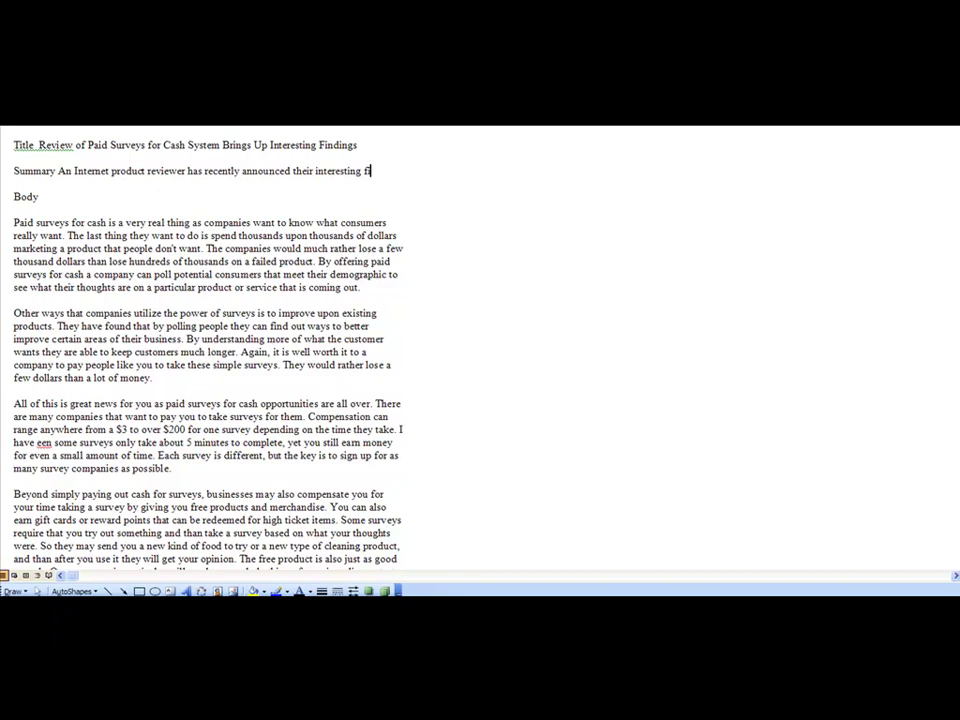
text(ndings with the)
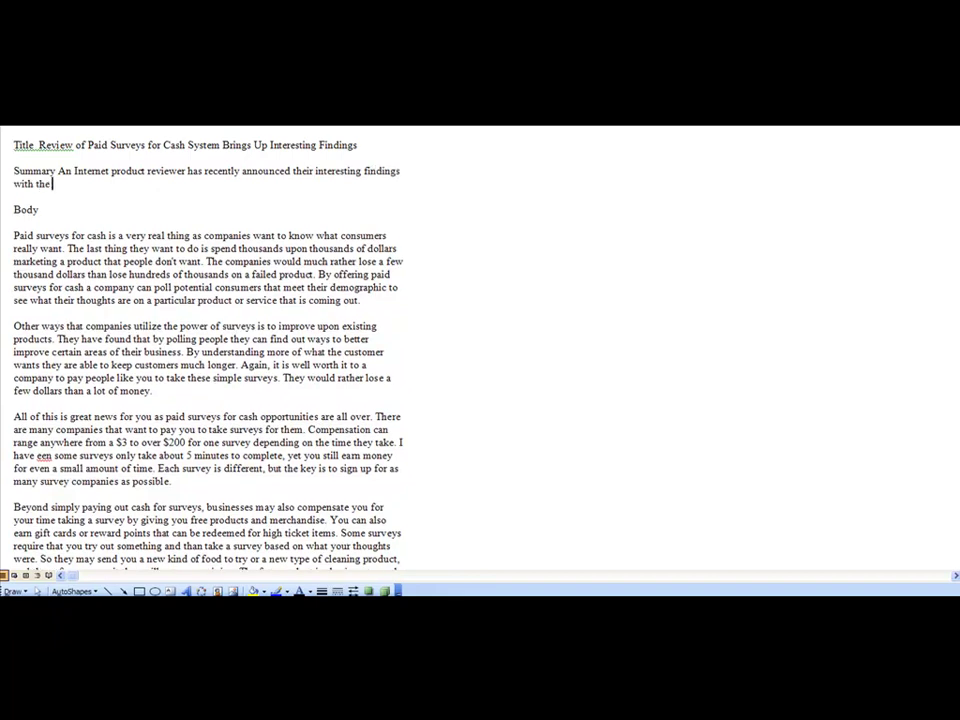
key(BackSpace)
key(BackSpace)
key(BackSpace)
text(a)
text( paid survey for)
text( cash system.)
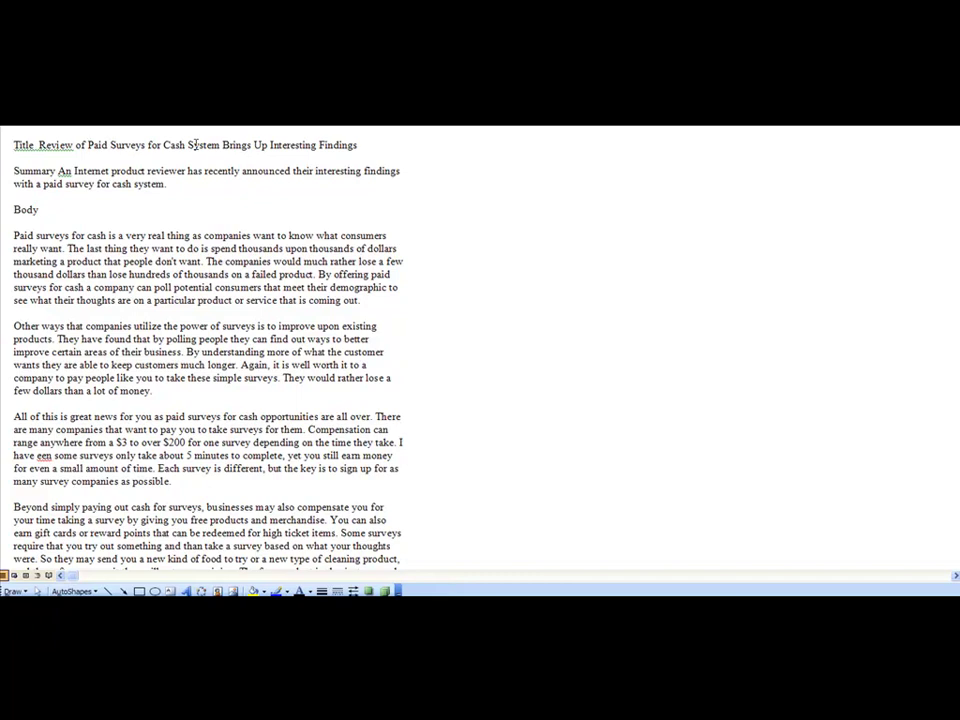
click(198, 185)
mouse_move(148, 236)
mouse_down()
mouse_move(218, 326)
mouse_move(411, 319)
mouse_move(393, 287)
mouse_up()
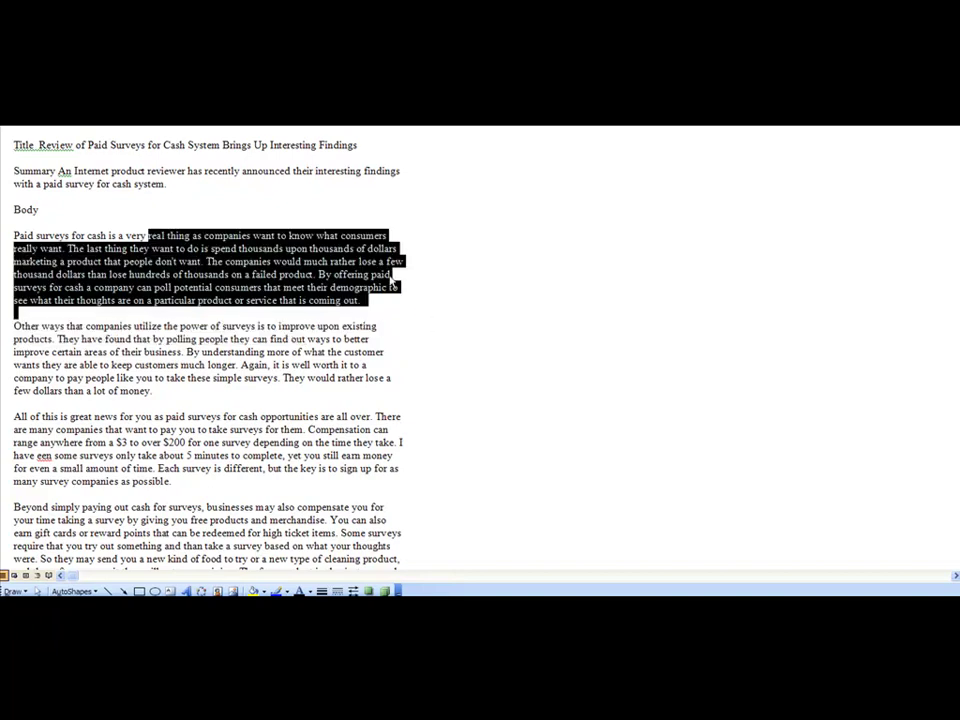
click(382, 295)
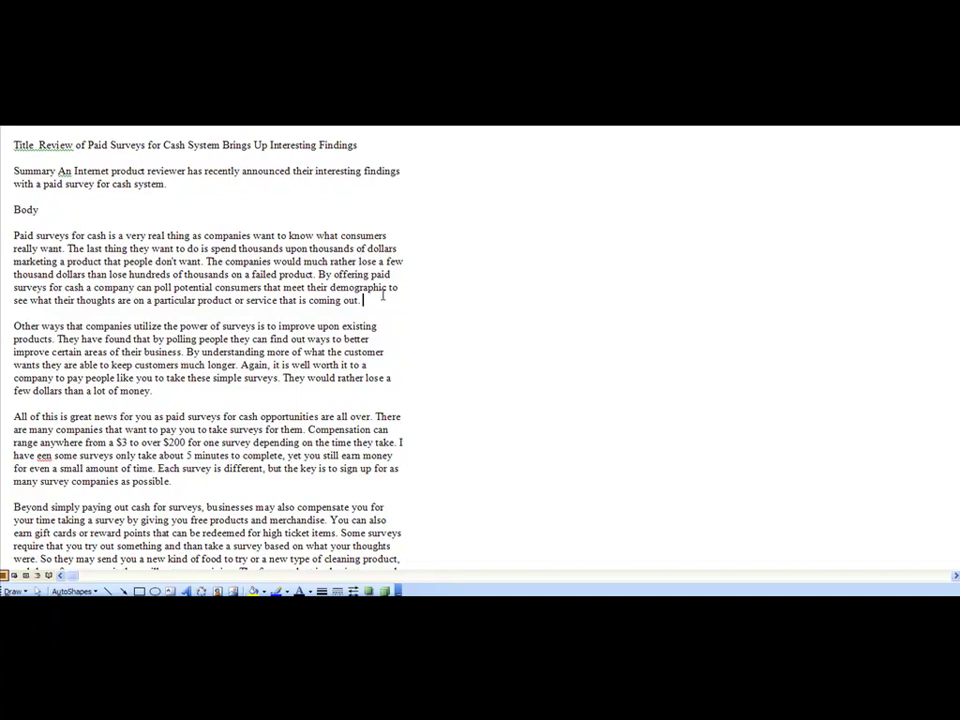